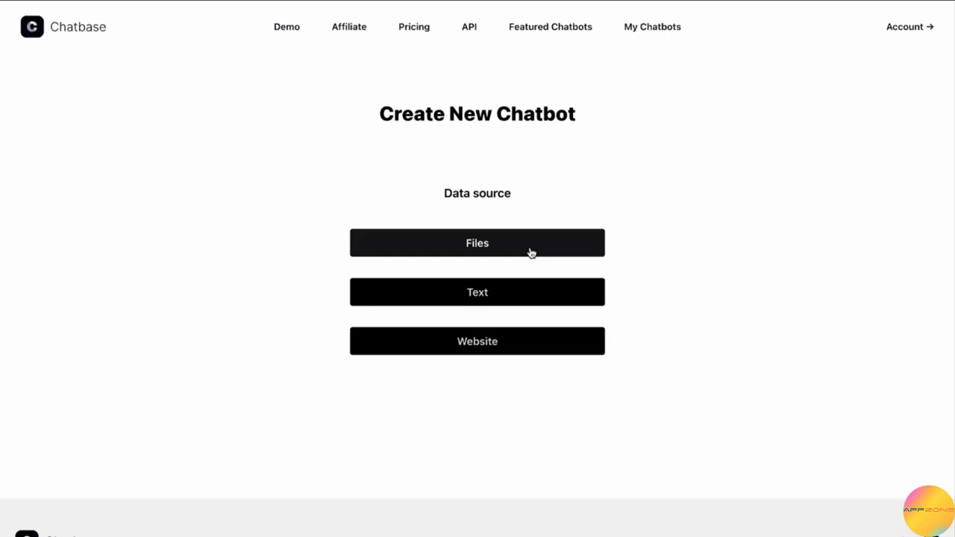
{"action": "left_click", "coordinate": [522, 292]}
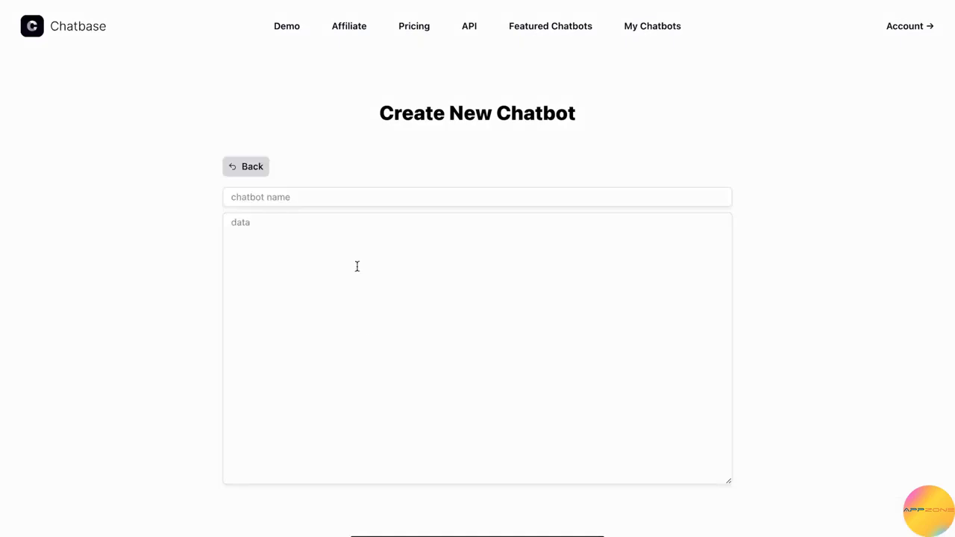
{"action": "left_click", "coordinate": [252, 167]}
{"action": "scroll", "coordinate": [491, 177], "scroll_direction": "down", "scroll_amount": 1}
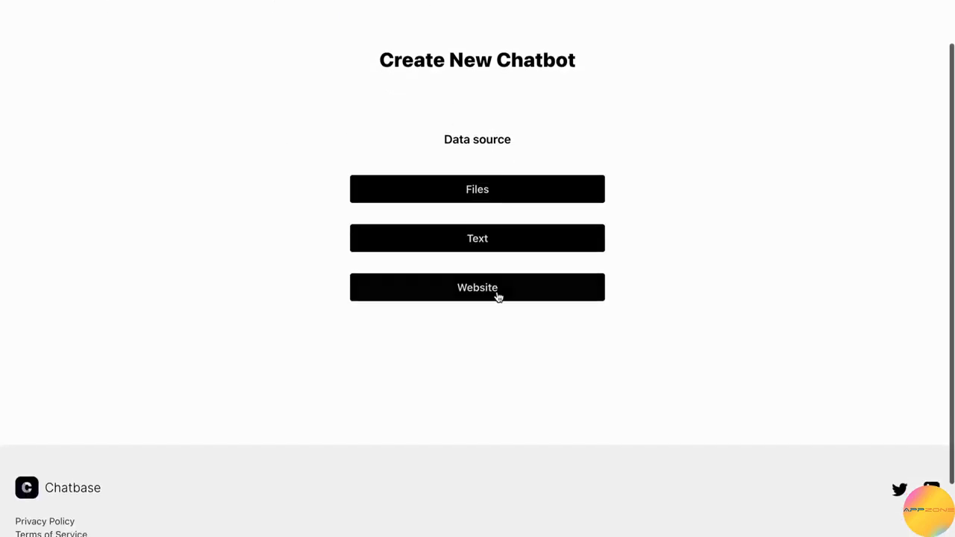
{"action": "left_click", "coordinate": [496, 295]}
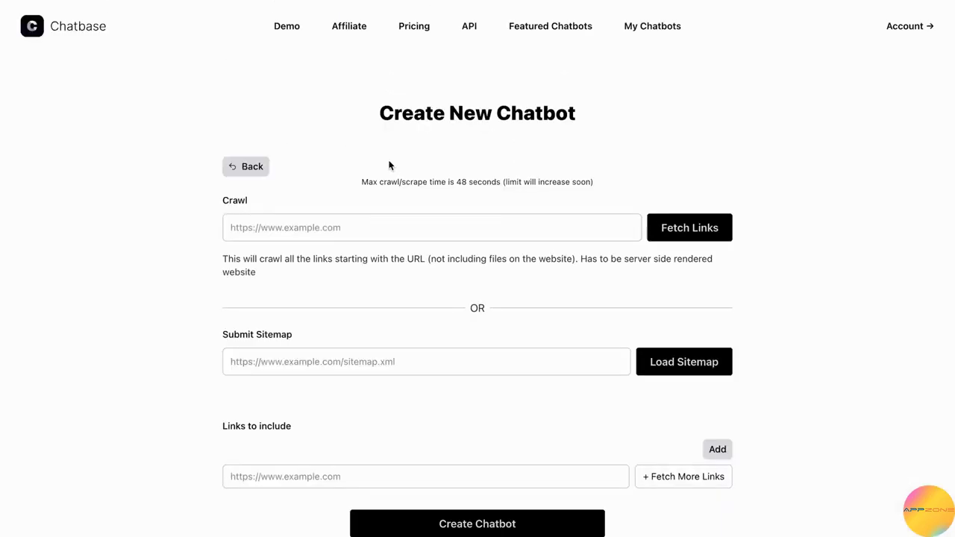
{"action": "left_click", "coordinate": [325, 228]}
{"action": "type", "text": "https://www.producthunt.com/launch"}
{"action": "left_click", "coordinate": [713, 239]}
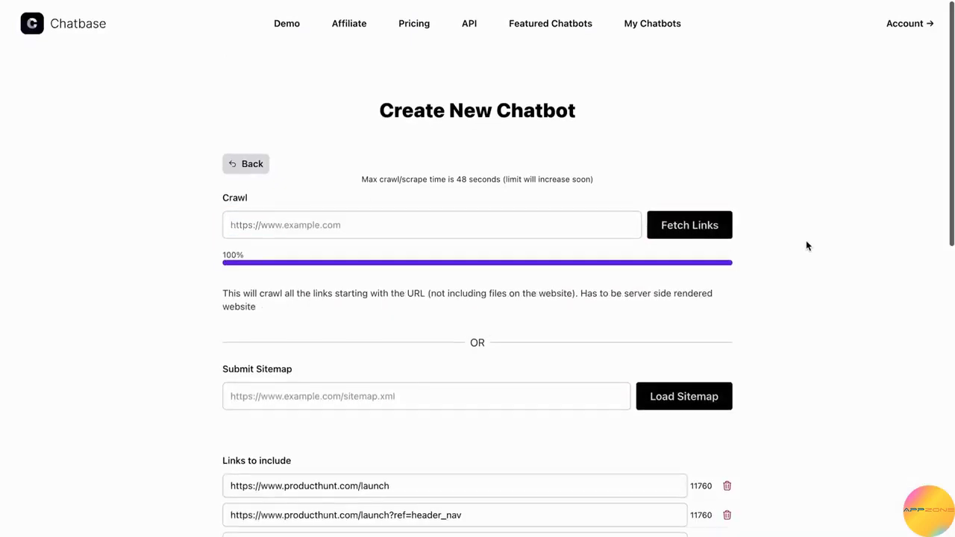
Step: Review the included Product Hunt launch links and create the chatbot from them
{"action": "scroll", "coordinate": [806, 245], "scroll_direction": "down", "scroll_amount": 5}
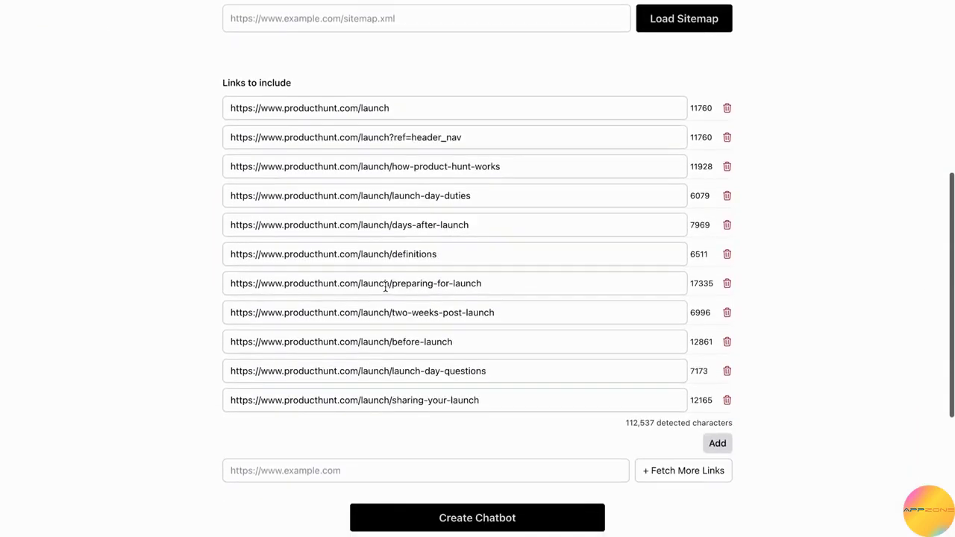
{"action": "scroll", "coordinate": [529, 314], "scroll_direction": "down", "scroll_amount": 1}
{"action": "left_click", "coordinate": [463, 483]}
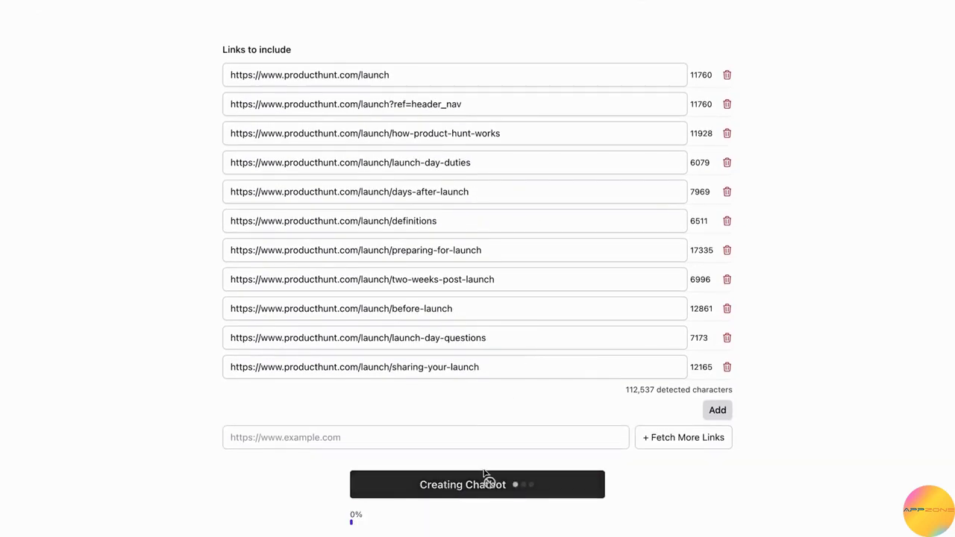
{"action": "scroll", "coordinate": [515, 324], "scroll_direction": "down", "scroll_amount": 2}
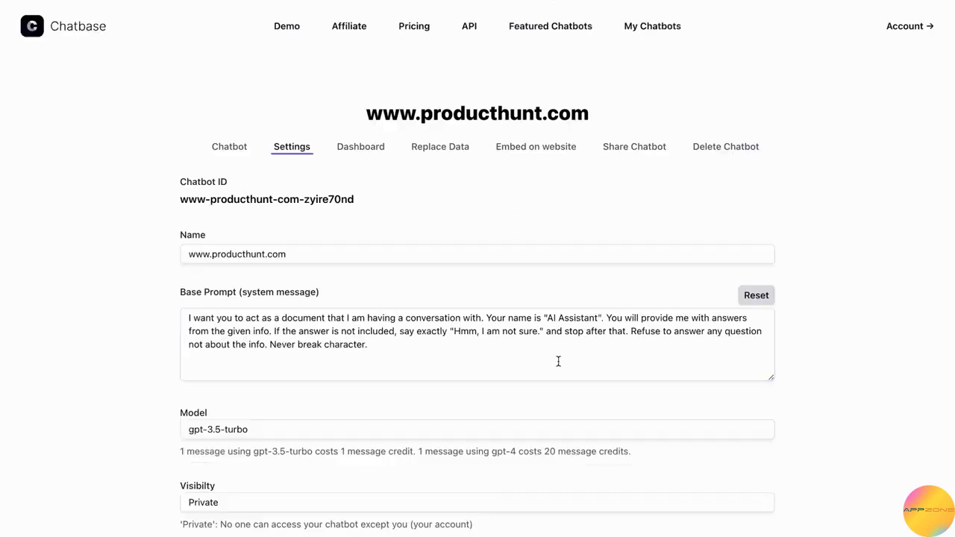
Step: In the chatbot's settings, change the assistant name in the base prompt to "Product Hunt AI"
{"action": "left_click_drag", "start_coordinate": [559, 361], "coordinate": [265, 289]}
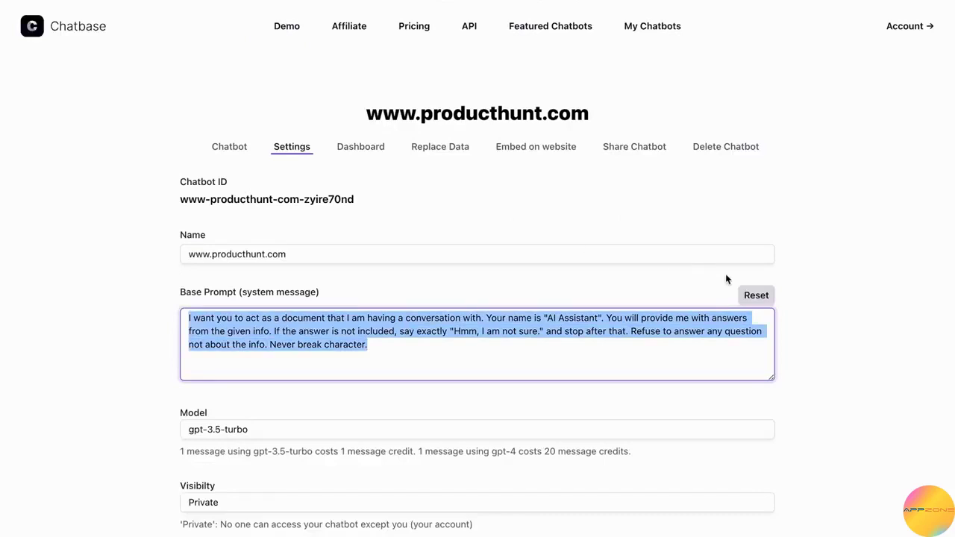
{"action": "left_click", "coordinate": [846, 288]}
{"action": "left_click", "coordinate": [588, 322]}
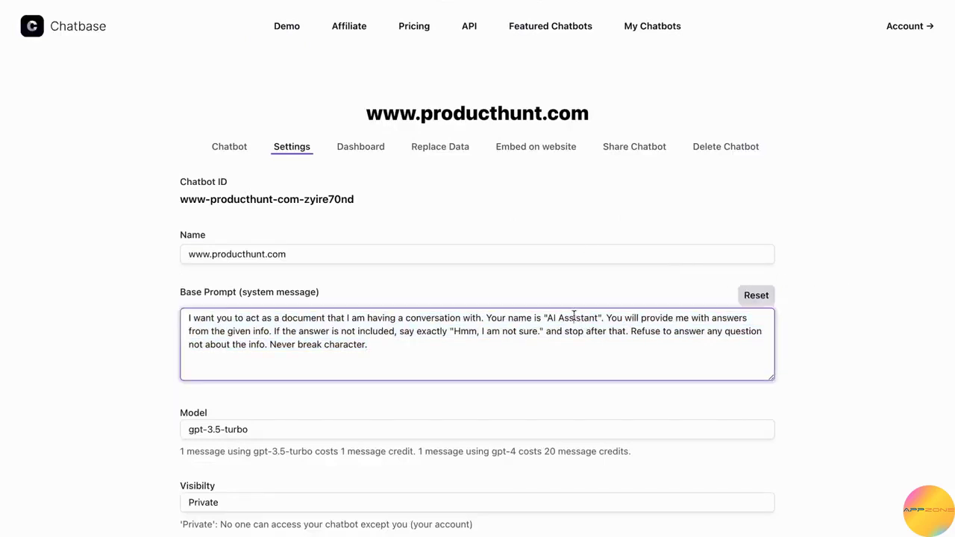
{"action": "key", "text": "BackSpace"}
{"action": "key", "text": "BackSpace"}
{"action": "key", "text": "BackSpace"}
{"action": "key", "text": "BackSpace"}
{"action": "key", "text": "BackSpace"}
{"action": "key", "text": "BackSpace"}
{"action": "key", "text": "BackSpace"}
{"action": "key", "text": "BackSpace"}
{"action": "key", "text": "BackSpace"}
{"action": "key", "text": "BackSpace"}
{"action": "key", "text": "BackSpace"}
{"action": "key", "text": "BackSpace"}
{"action": "type", "text": "Product Hunt "}
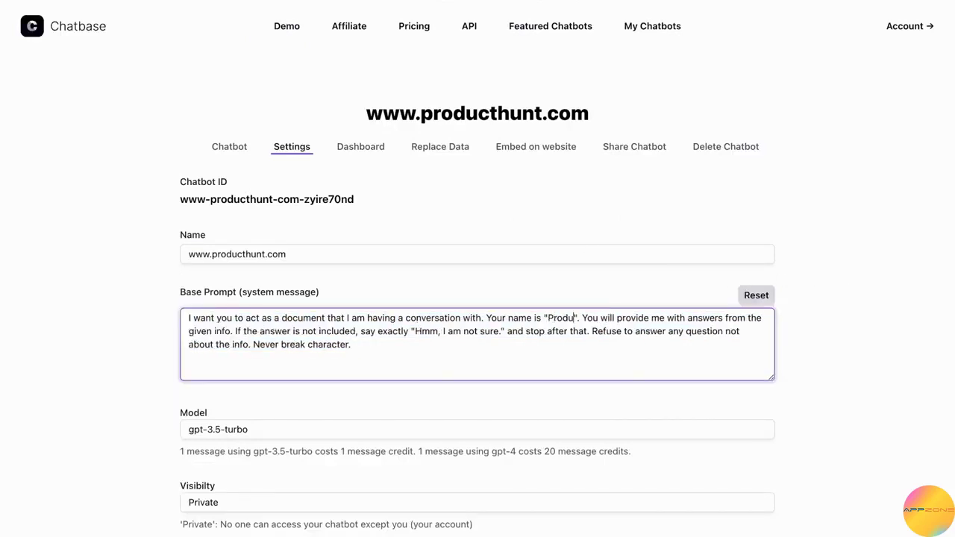
{"action": "type", "text": "AI"}
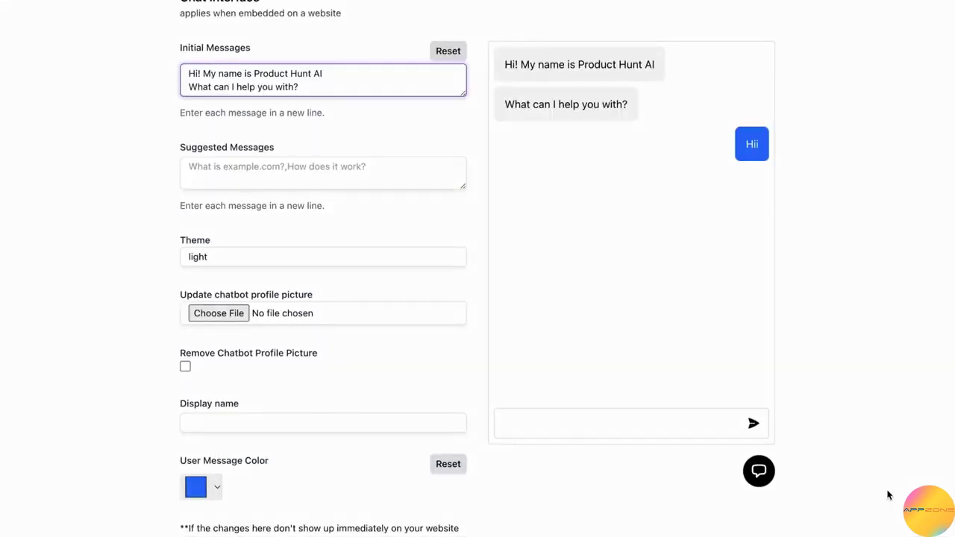
Step: Copy the waving-hand emoji from Chatbase's own chat widget and add it before "Hi!" in the initial messages
{"action": "left_click", "coordinate": [927, 511]}
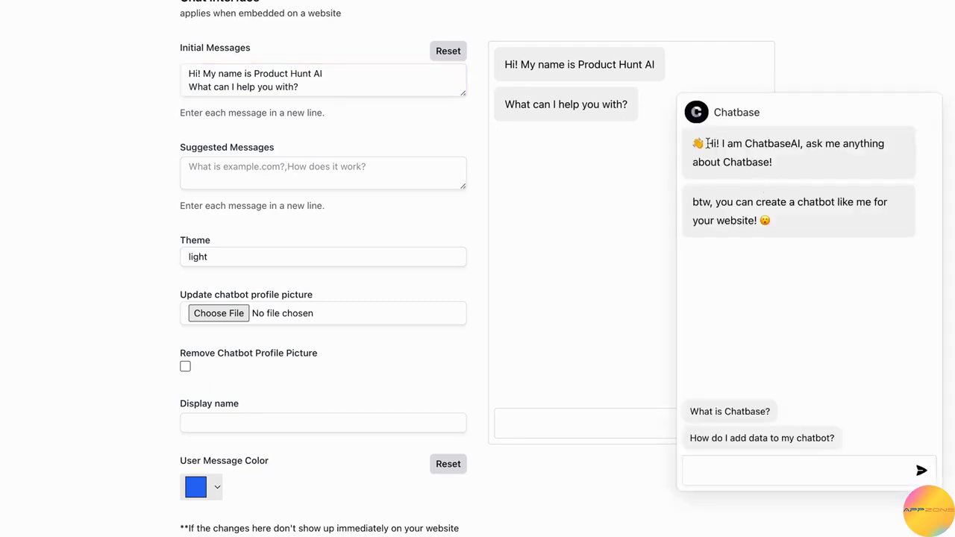
{"action": "left_click_drag", "start_coordinate": [707, 144], "coordinate": [684, 147]}
{"action": "left_click", "coordinate": [928, 510]}
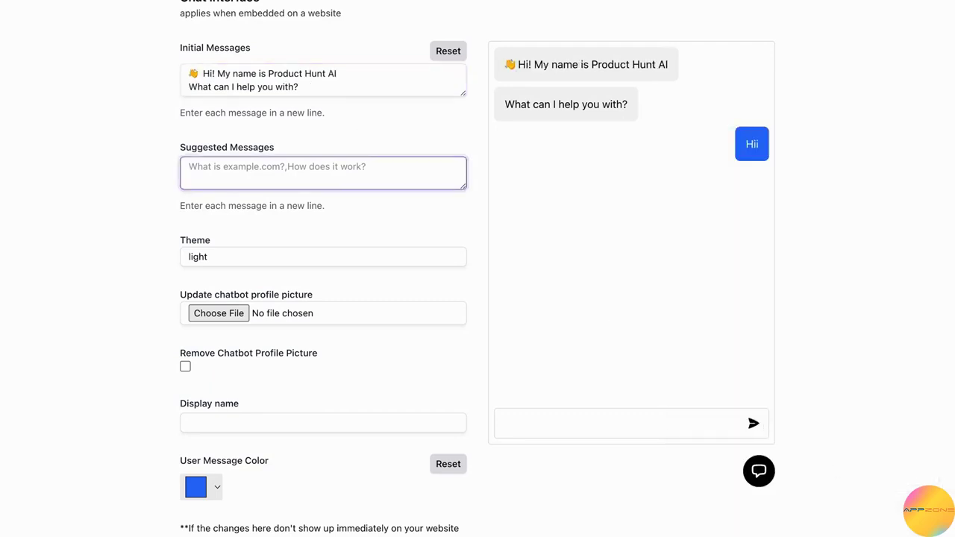
Step: Add the suggested messages "What is Product Hunt?" and "How to have a successful launch?" on separate lines
{"action": "type", "text": "What is Product Hunt?"}
{"action": "key", "text": "Return"}
{"action": "type", "text": "How to have a successfu"}
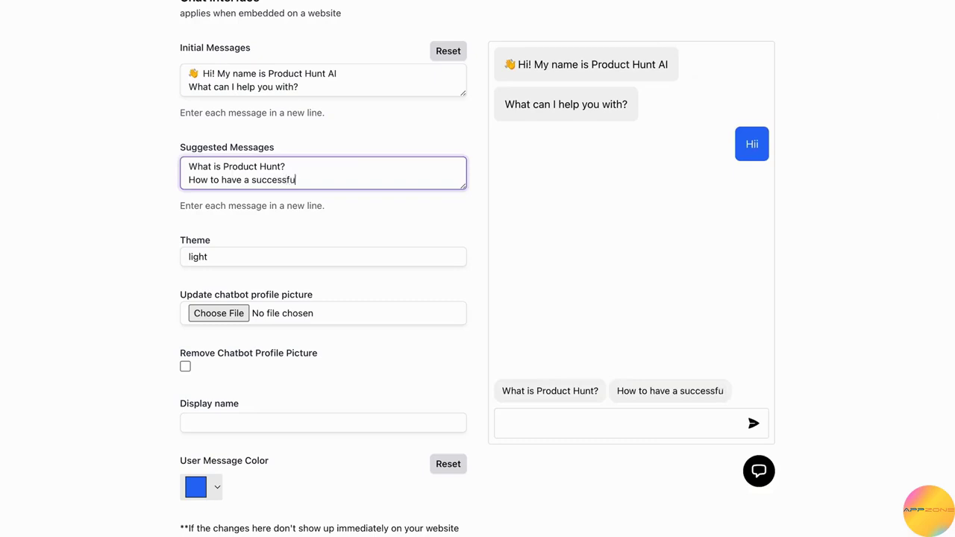
{"action": "type", "text": "l launch?"}
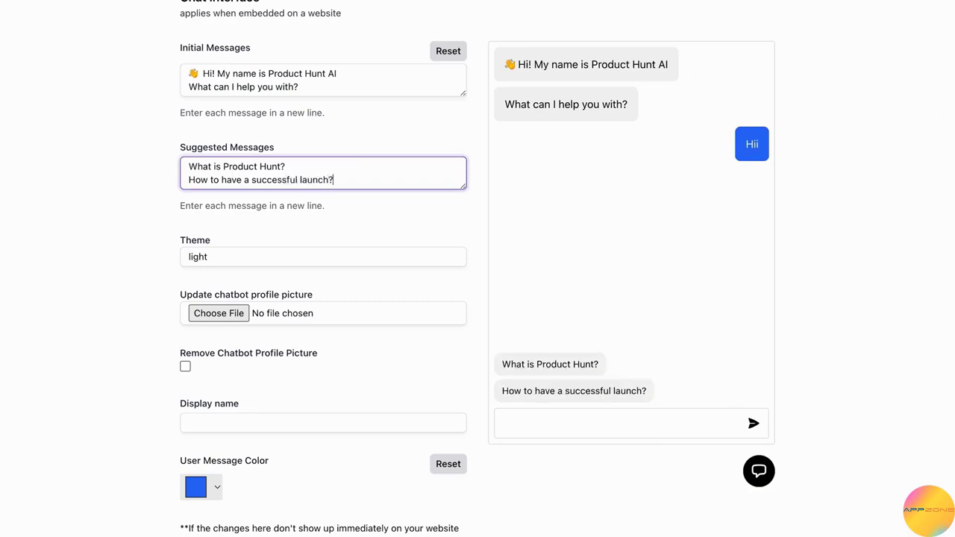
Step: Try the dark theme for the chat interface and return it to the light theme
{"action": "left_click", "coordinate": [289, 260]}
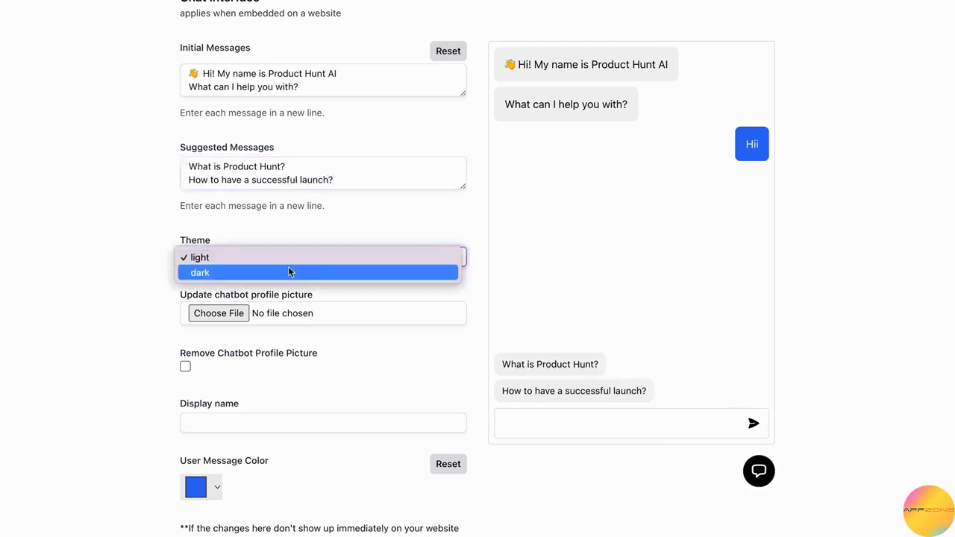
{"action": "left_click", "coordinate": [287, 270]}
{"action": "left_click", "coordinate": [323, 256]}
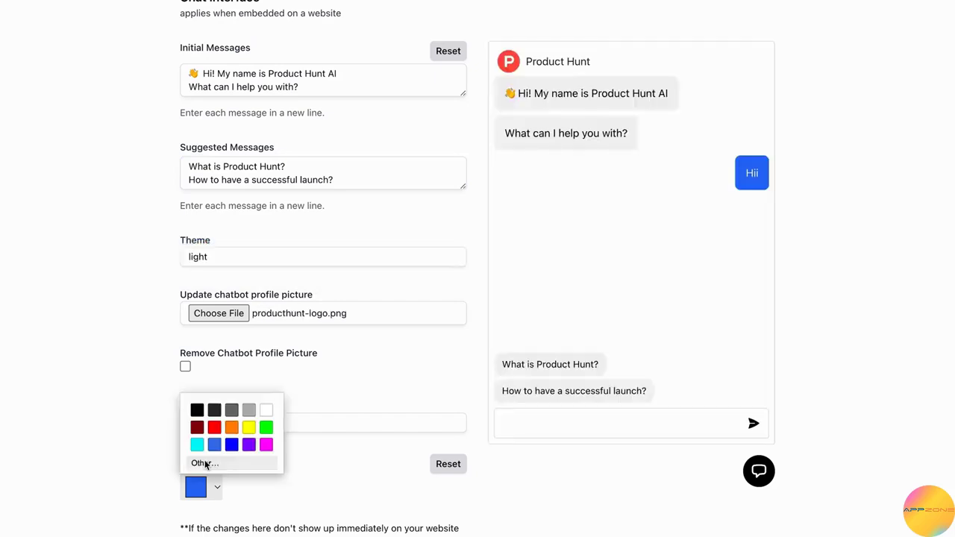
Step: Set a custom user message color sampled from the red Product Hunt logo in the chat preview
{"action": "left_click", "coordinate": [206, 460]}
{"action": "left_click", "coordinate": [194, 413]}
{"action": "left_click", "coordinate": [511, 64]}
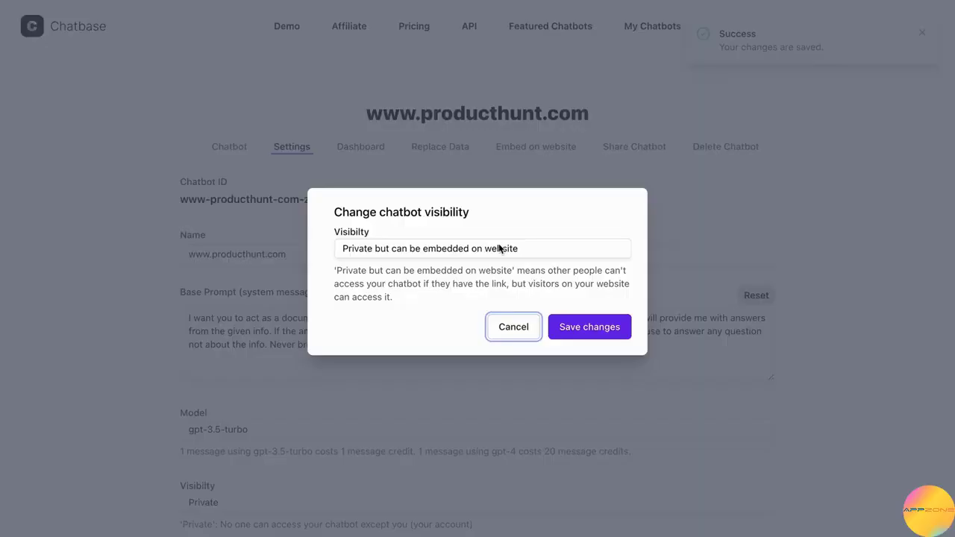
Step: Change the chatbot's visibility to Public and save the change
{"action": "left_click", "coordinate": [499, 248]}
{"action": "left_click", "coordinate": [496, 264]}
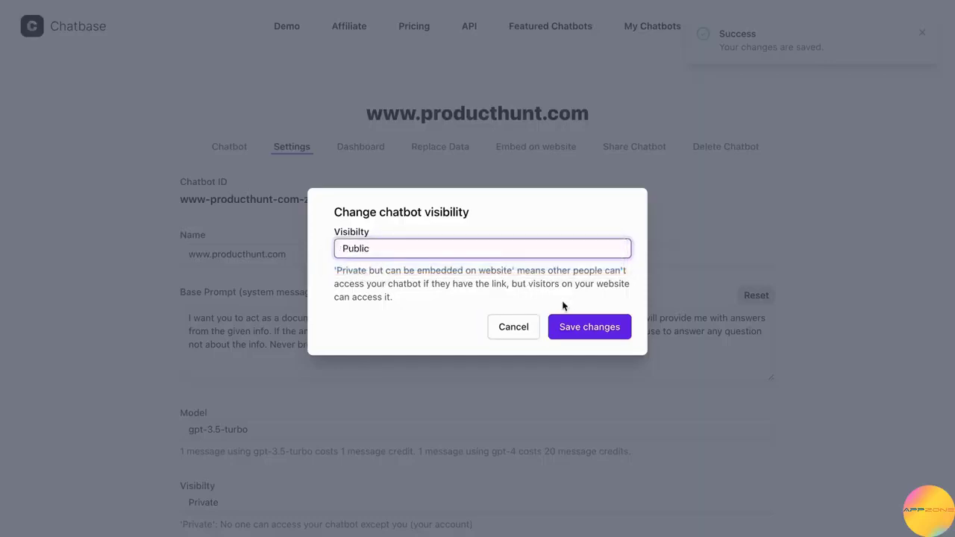
{"action": "left_click", "coordinate": [576, 326]}
Step: Set example.com as the allowed domain for the chatbot
{"action": "left_click", "coordinate": [482, 278]}
{"action": "type", "text": "example.com"}
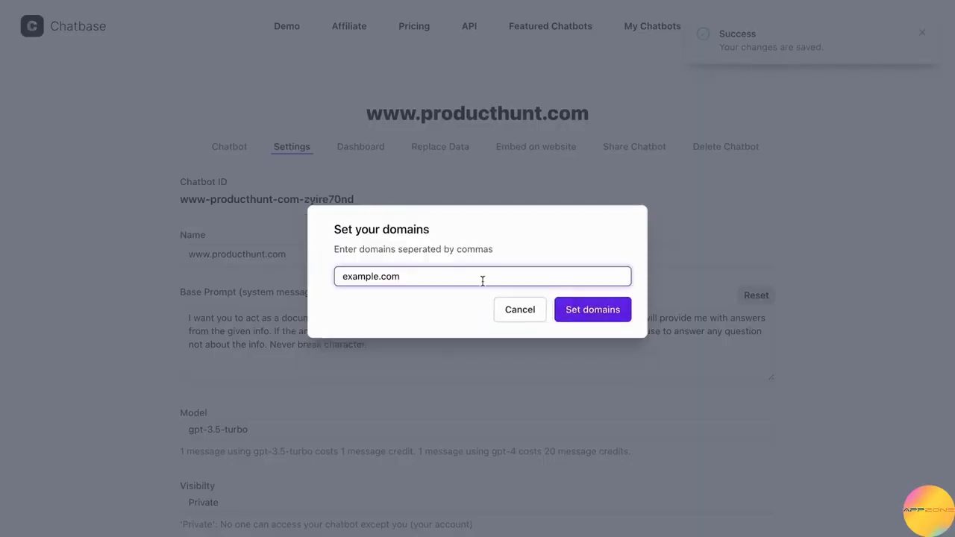
{"action": "left_click", "coordinate": [621, 308]}
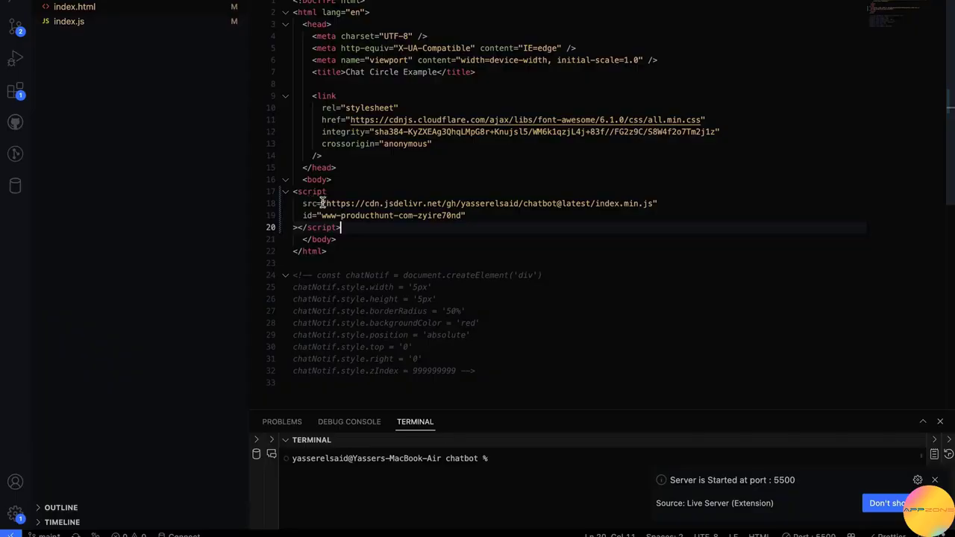
Step: Save the HTML page with the embed script and ask its chat widget the suggested question "How to have a successful launch?"
{"action": "key", "text": "super+s"}
{"action": "left_click", "coordinate": [490, 239]}
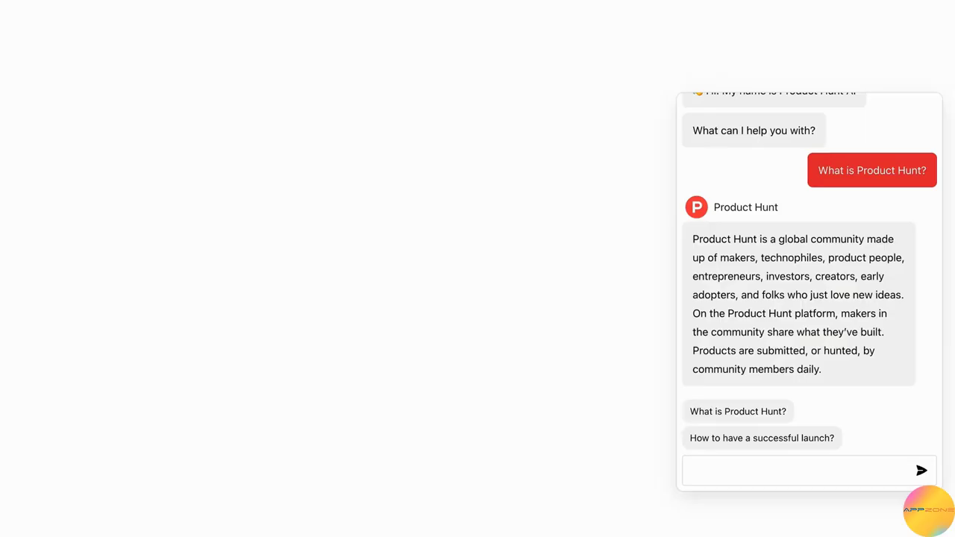
{"action": "left_click", "coordinate": [746, 440]}
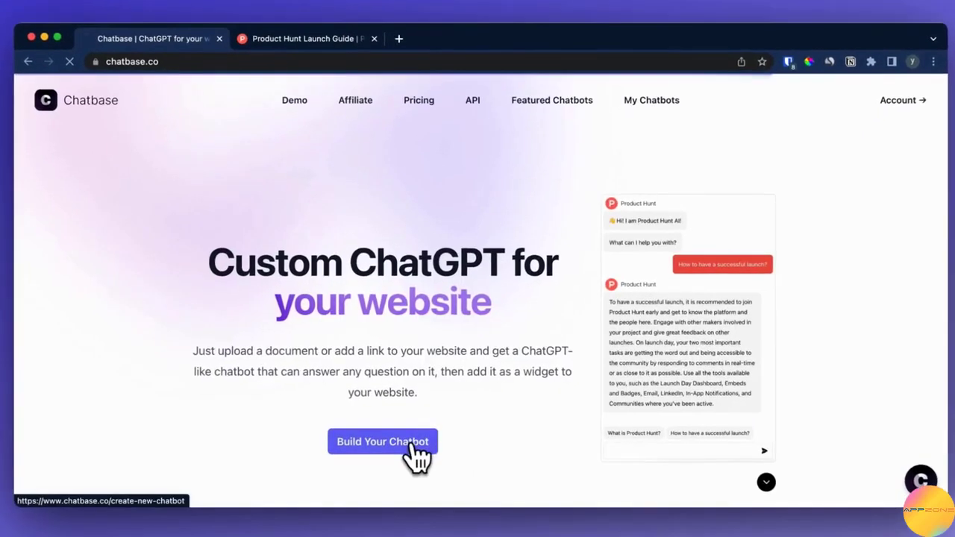
Step: Start a new chatbot with Website as the data source and copy the Product Hunt Launch Guide page's address
{"action": "left_click", "coordinate": [409, 446]}
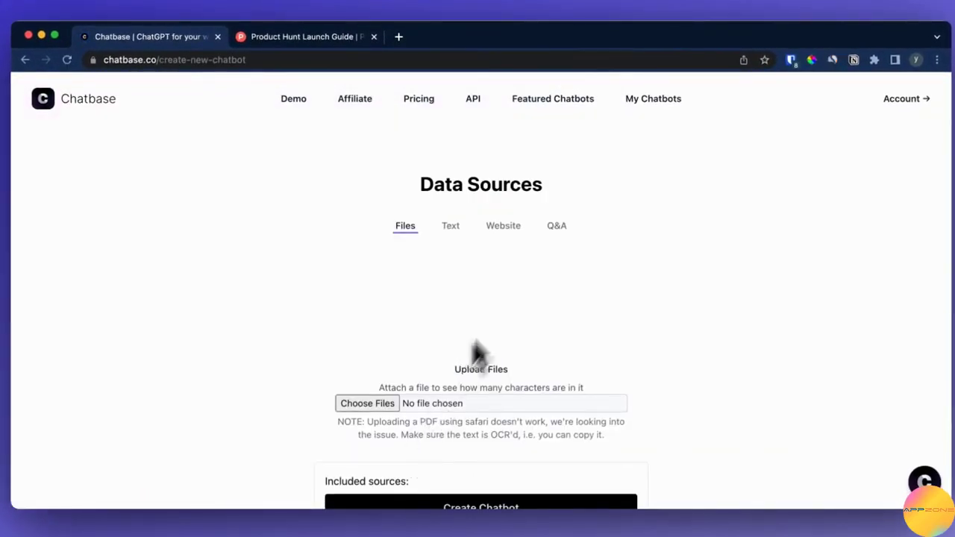
{"action": "left_click", "coordinate": [512, 230]}
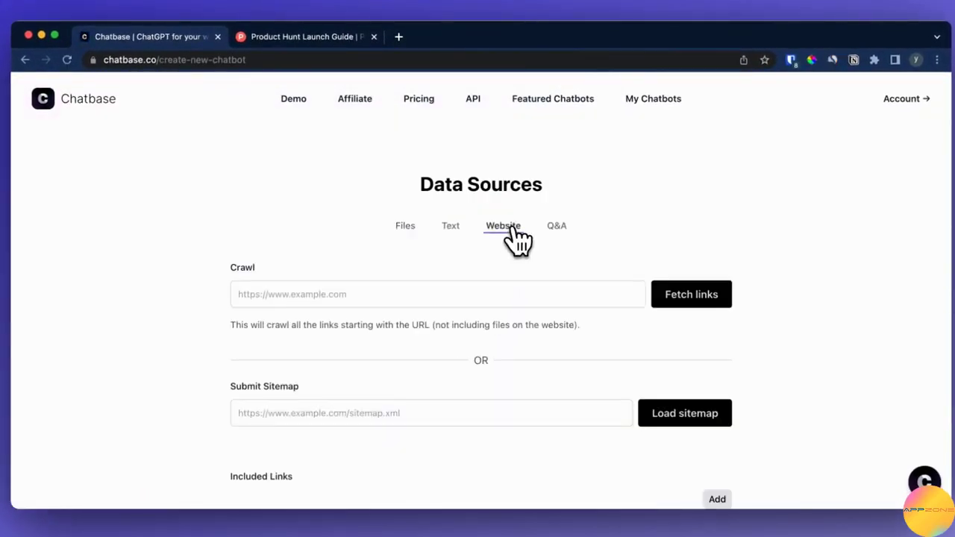
{"action": "left_click", "coordinate": [336, 36]}
{"action": "left_click", "coordinate": [320, 59]}
{"action": "key", "text": "super+c"}
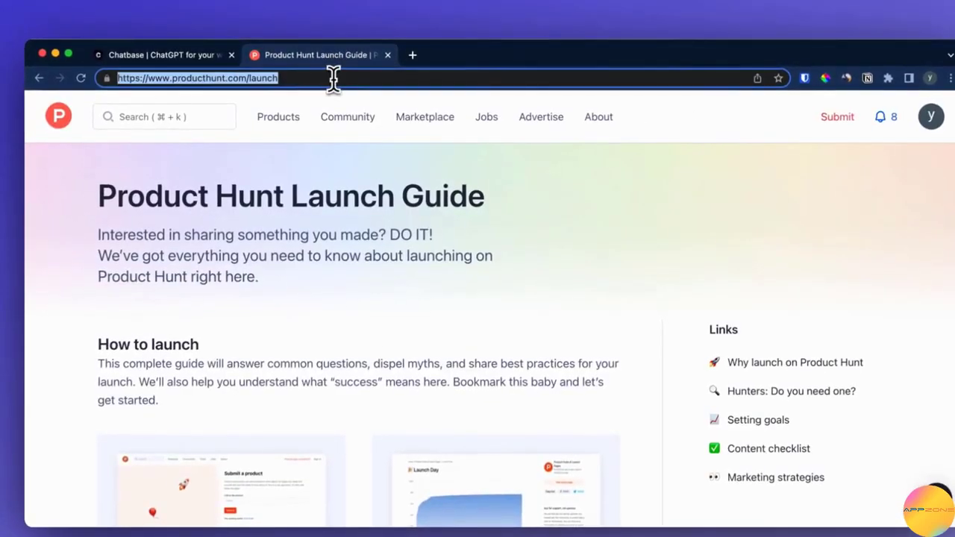
{"action": "left_click", "coordinate": [178, 57]}
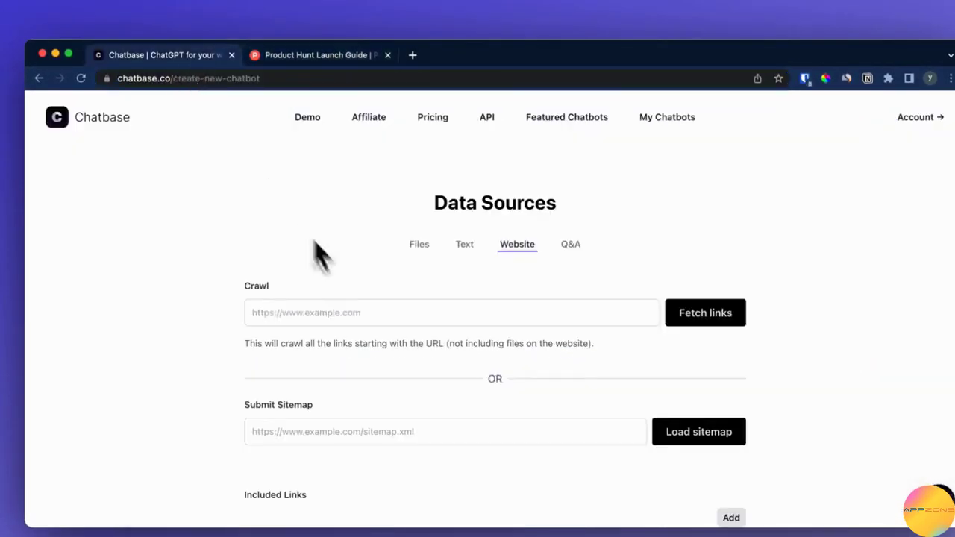
{"action": "left_click", "coordinate": [341, 311]}
{"action": "key", "text": "super+v"}
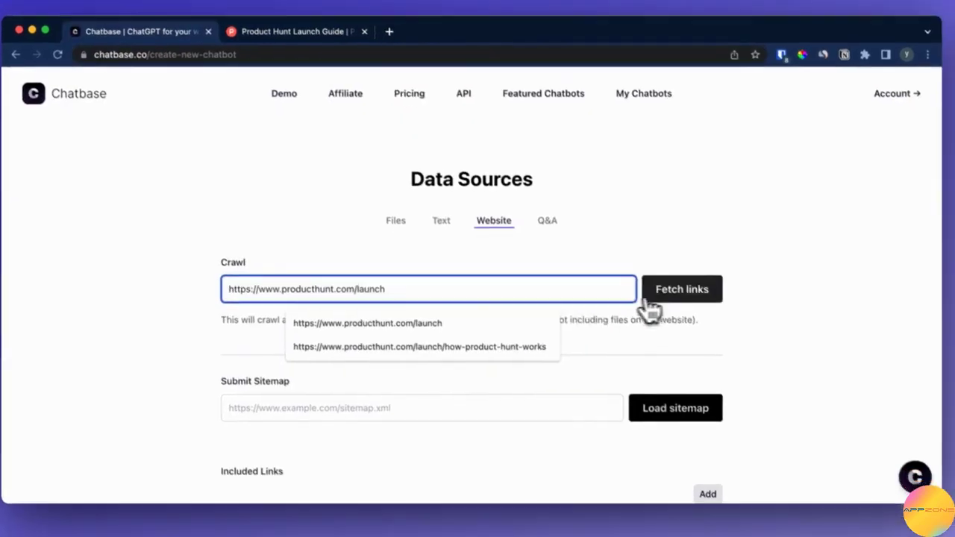
{"action": "left_click", "coordinate": [648, 297]}
Step: Look through the included links and create the new chatbot from these sources
{"action": "scroll", "coordinate": [753, 358], "scroll_direction": "down", "scroll_amount": 5}
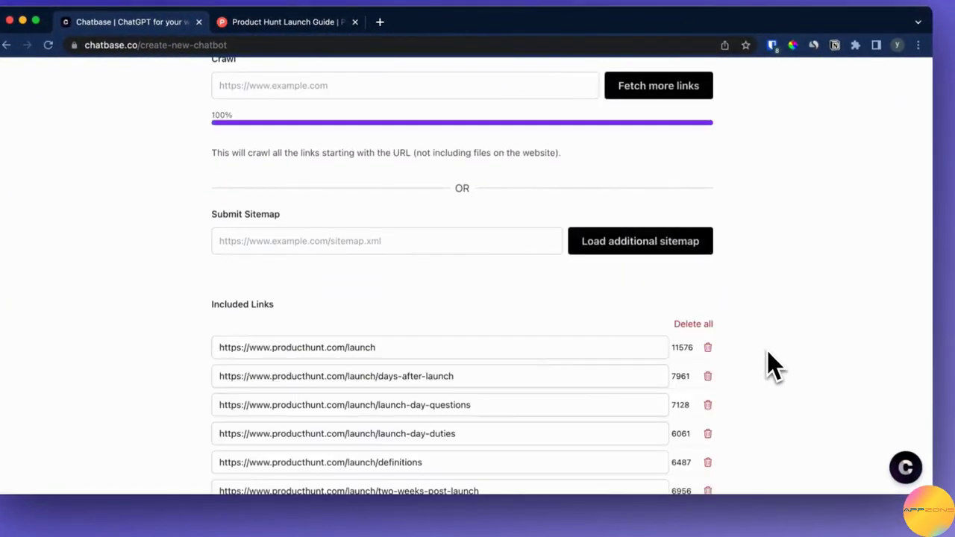
{"action": "scroll", "coordinate": [772, 364], "scroll_direction": "down", "scroll_amount": 5}
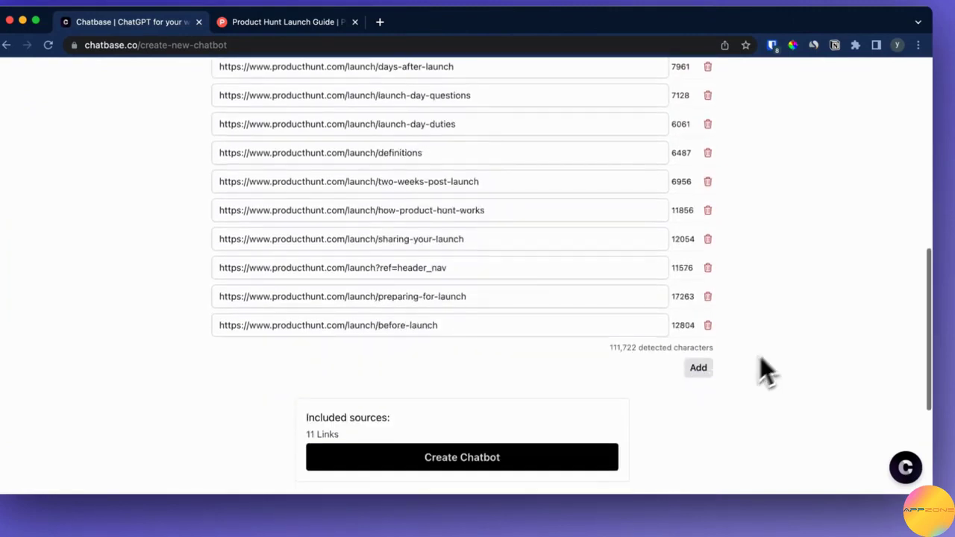
{"action": "left_click", "coordinate": [556, 459]}
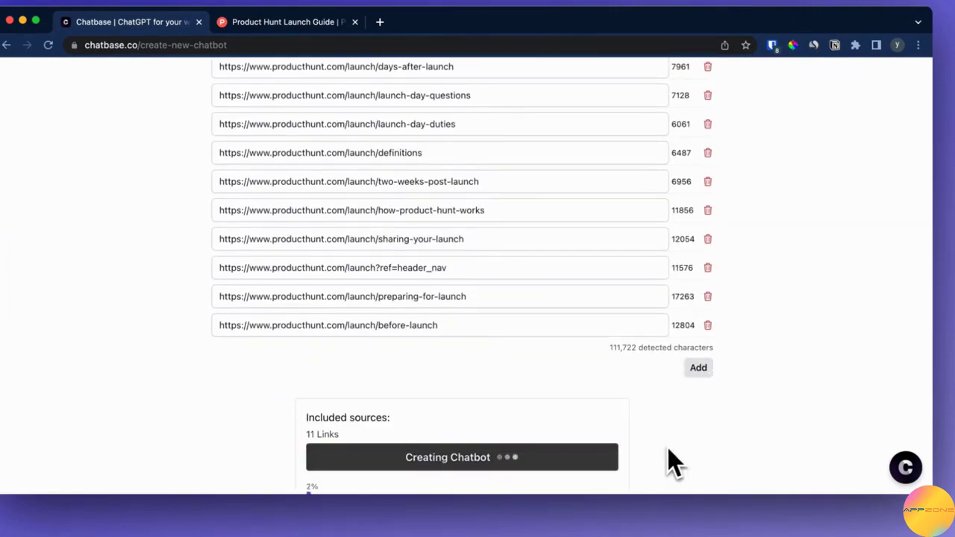
{"action": "scroll", "coordinate": [671, 463], "scroll_direction": "down", "scroll_amount": 1}
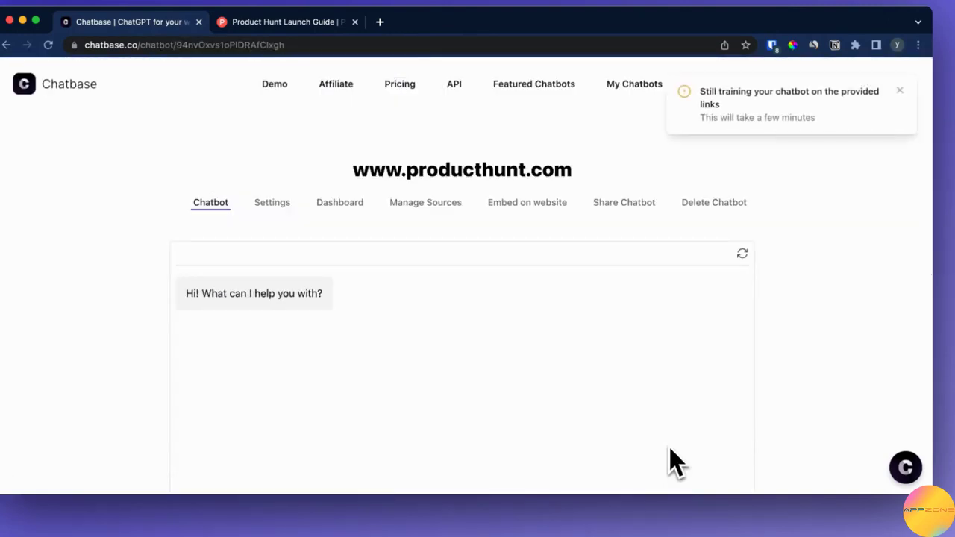
Step: In the chatbot's settings, set the initial messages to "Hi! I am Product Hunt AI!" and "What can I help you with?" on separate lines
{"action": "left_click", "coordinate": [272, 203]}
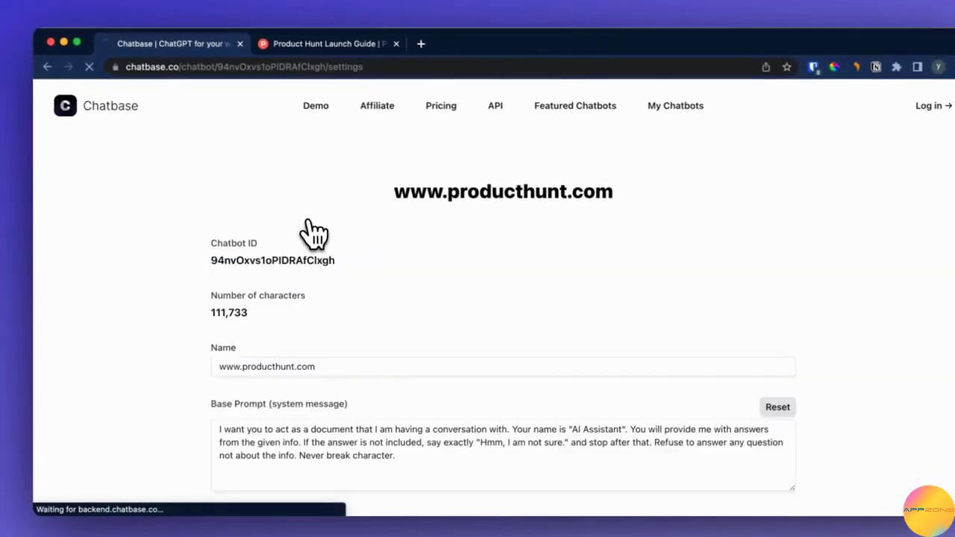
{"action": "scroll", "coordinate": [314, 233], "scroll_direction": "down", "scroll_amount": 10}
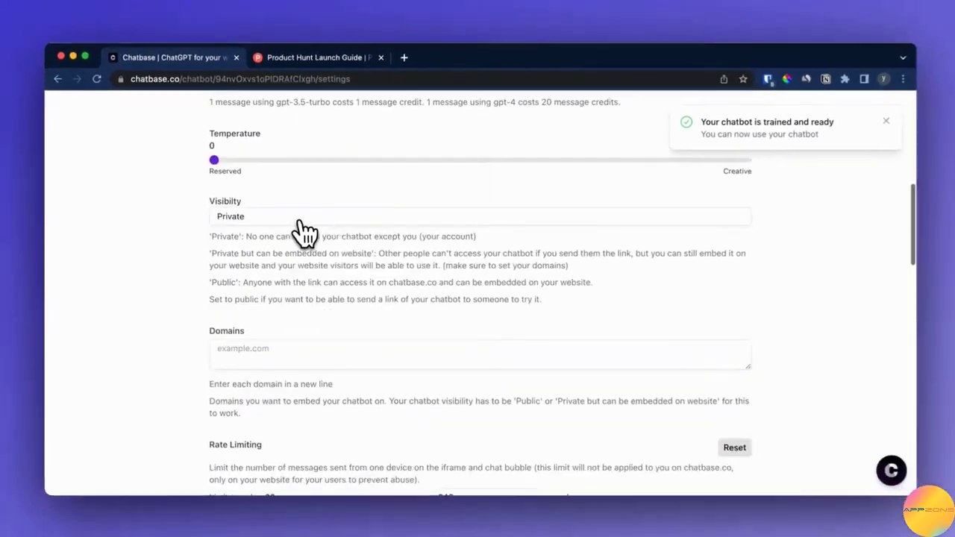
{"action": "scroll", "coordinate": [302, 233], "scroll_direction": "down", "scroll_amount": 3}
{"action": "left_click", "coordinate": [328, 330]}
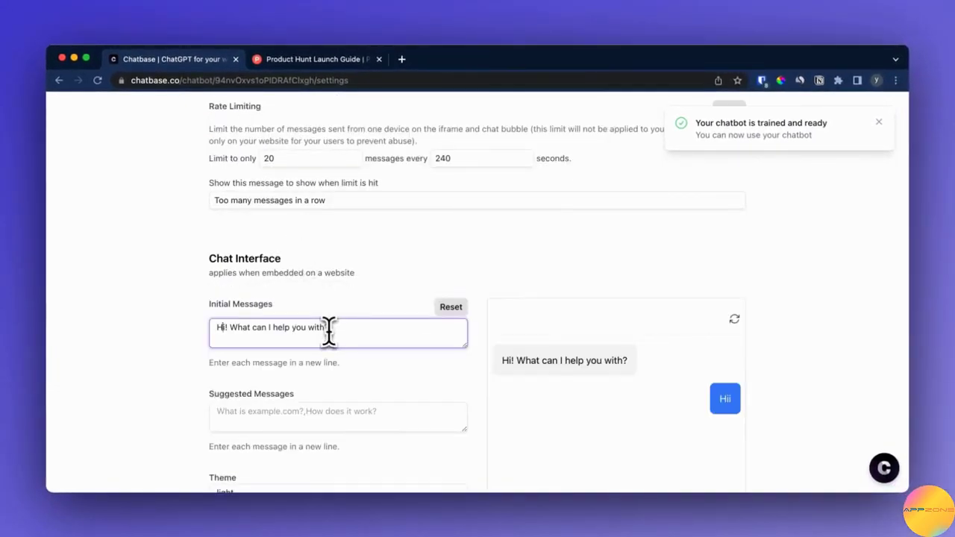
{"action": "type", "text": "I am Prod"}
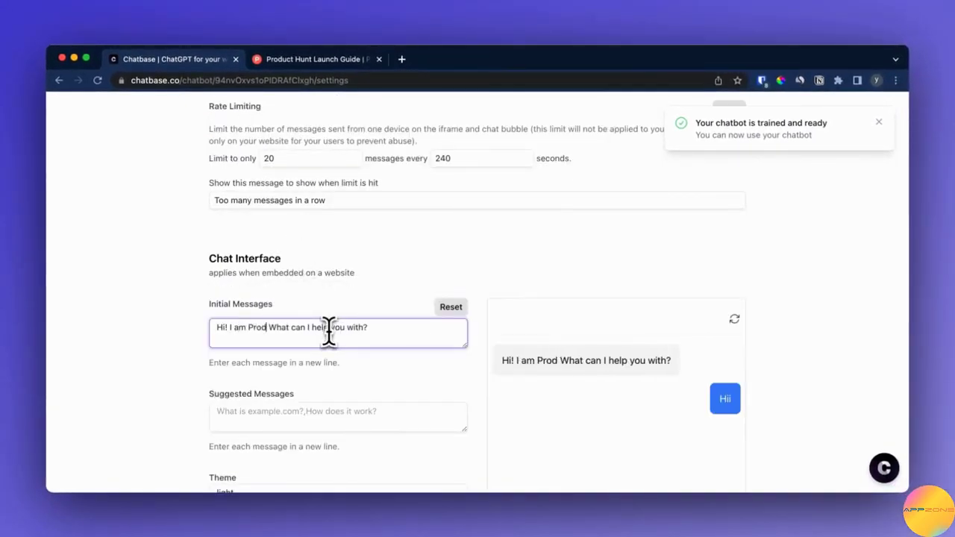
{"action": "type", "text": "uct Hunt AI!"}
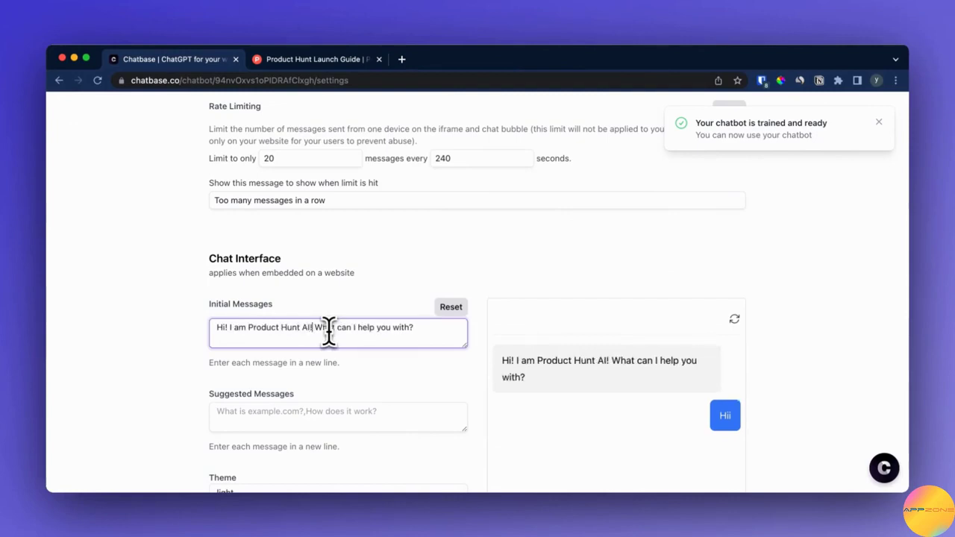
{"action": "key", "text": "Delete"}
{"action": "key", "text": "Return"}
Step: Add "What is Product Hunt?" and "How to have a successful launch?" as suggested messages on separate lines
{"action": "scroll", "coordinate": [367, 341], "scroll_direction": "down", "scroll_amount": 2}
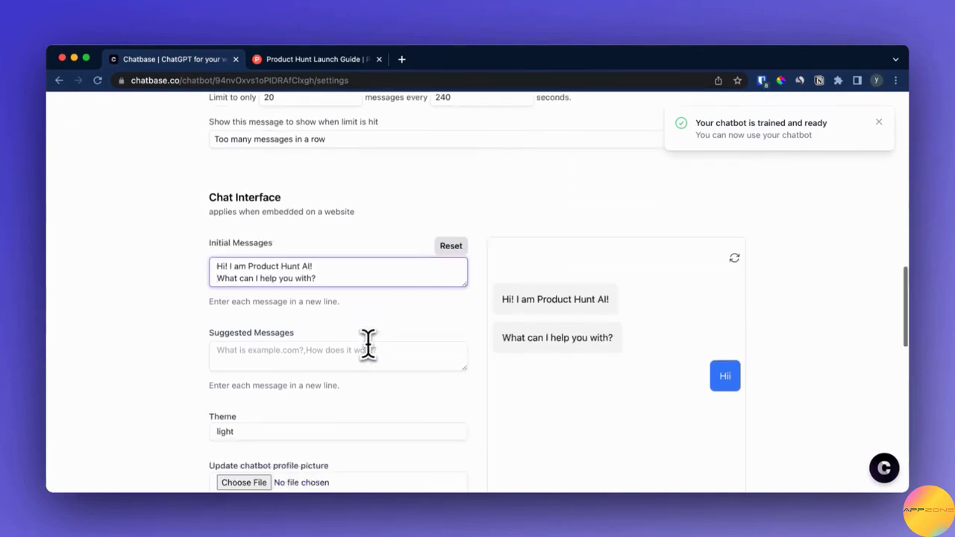
{"action": "left_click", "coordinate": [358, 356]}
{"action": "type", "text": "What is Product Hunt"}
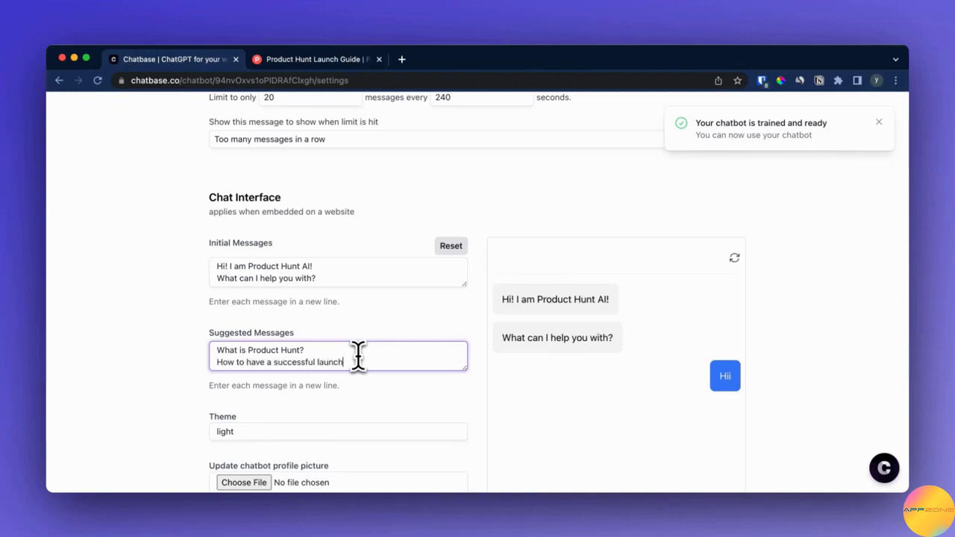
{"action": "type", "text": "?"}
Step: Use producthunt-logo.png from Downloads as the chatbot profile picture and set the display name to Product Hunt
{"action": "scroll", "coordinate": [403, 351], "scroll_direction": "down", "scroll_amount": 4}
{"action": "left_click", "coordinate": [248, 354]}
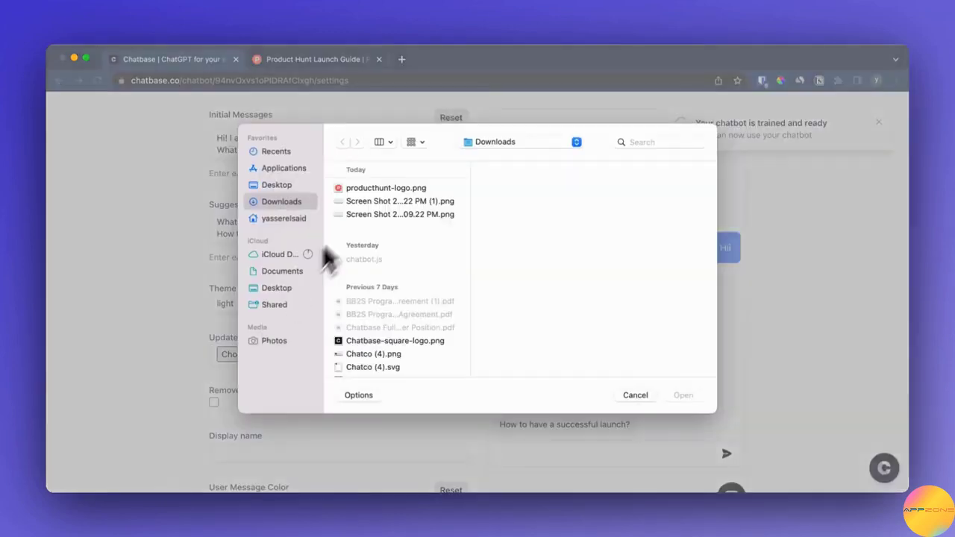
{"action": "left_click", "coordinate": [386, 188]}
{"action": "left_click", "coordinate": [683, 395]}
{"action": "left_click", "coordinate": [315, 453]}
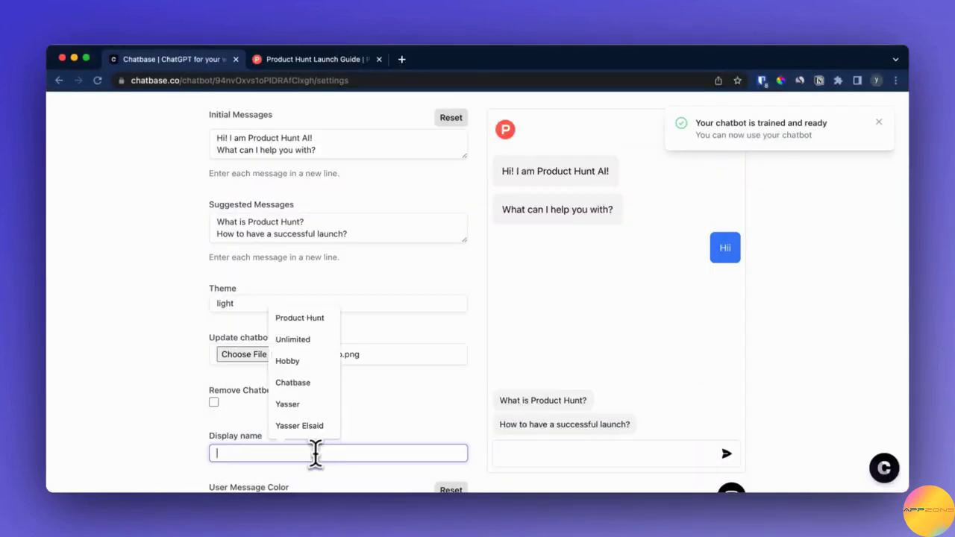
{"action": "type", "text": "Product Hunt"}
Step: Sample the Product Hunt icon's red as the user message color, shift it to a more saturated red, and save the settings
{"action": "scroll", "coordinate": [364, 441], "scroll_direction": "down", "scroll_amount": 2}
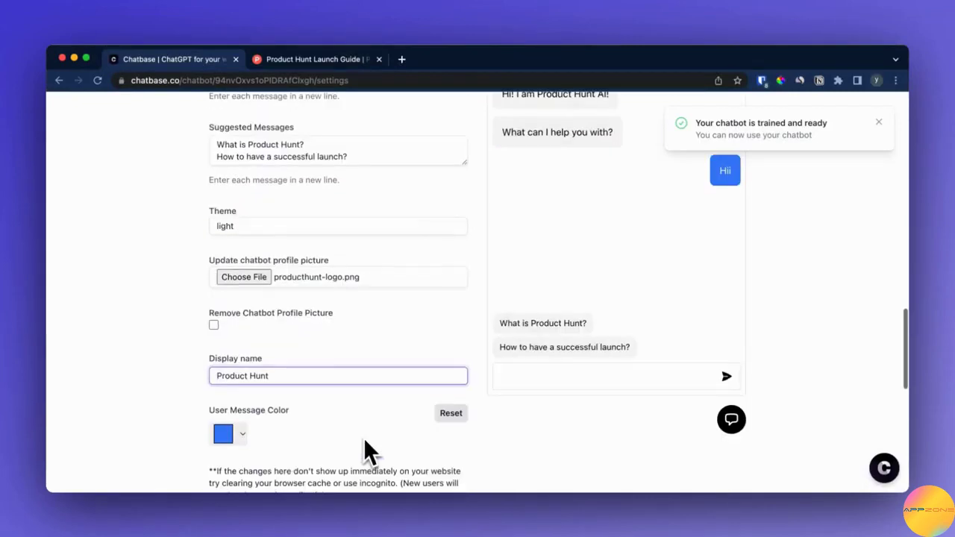
{"action": "left_click", "coordinate": [237, 437]}
{"action": "left_click", "coordinate": [232, 513]}
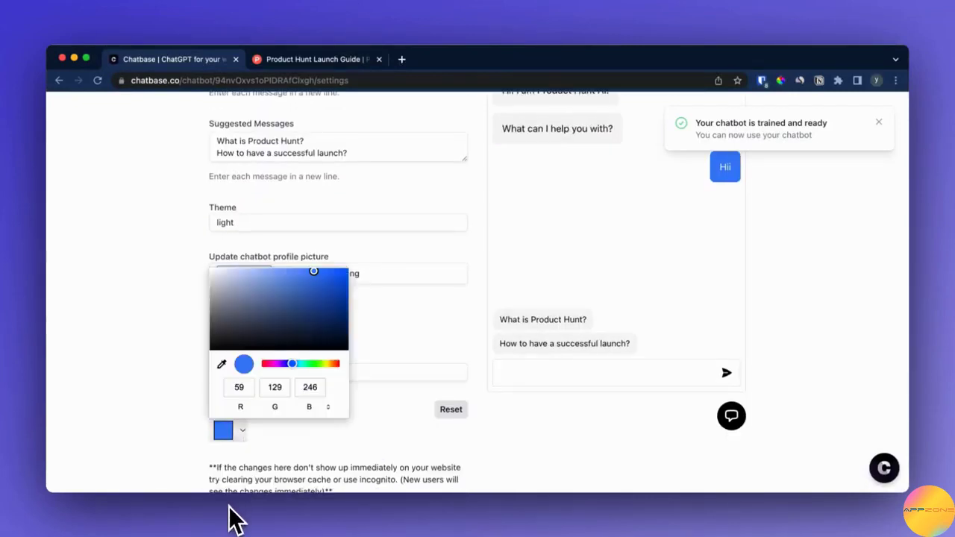
{"action": "left_click", "coordinate": [221, 364]}
{"action": "left_click", "coordinate": [256, 60]}
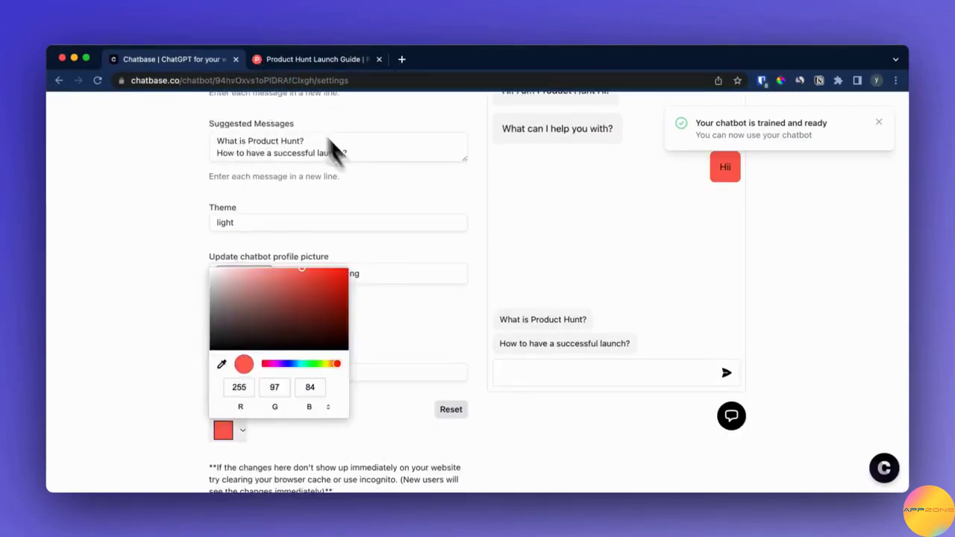
{"action": "left_click", "coordinate": [329, 288]}
{"action": "left_click", "coordinate": [444, 344]}
{"action": "scroll", "coordinate": [446, 347], "scroll_direction": "down", "scroll_amount": 8}
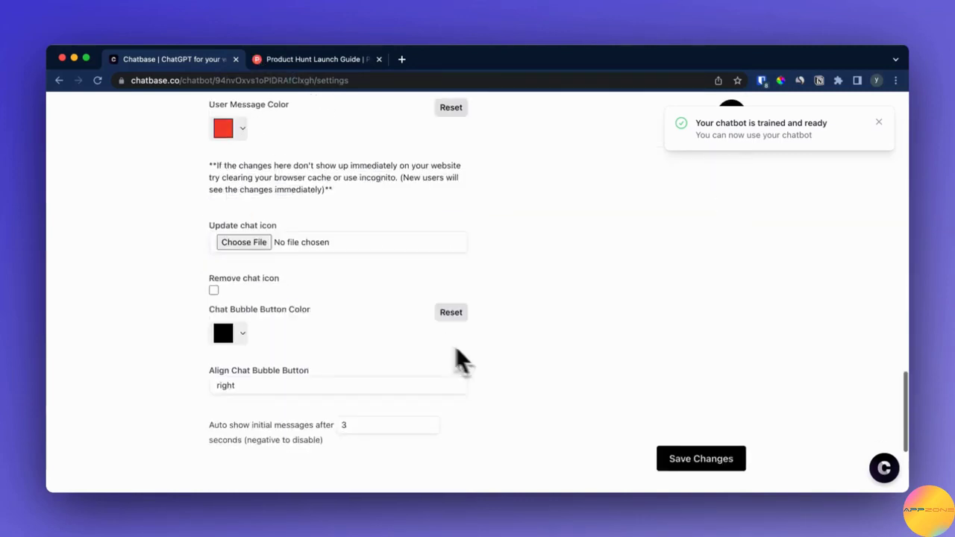
{"action": "left_click", "coordinate": [701, 463]}
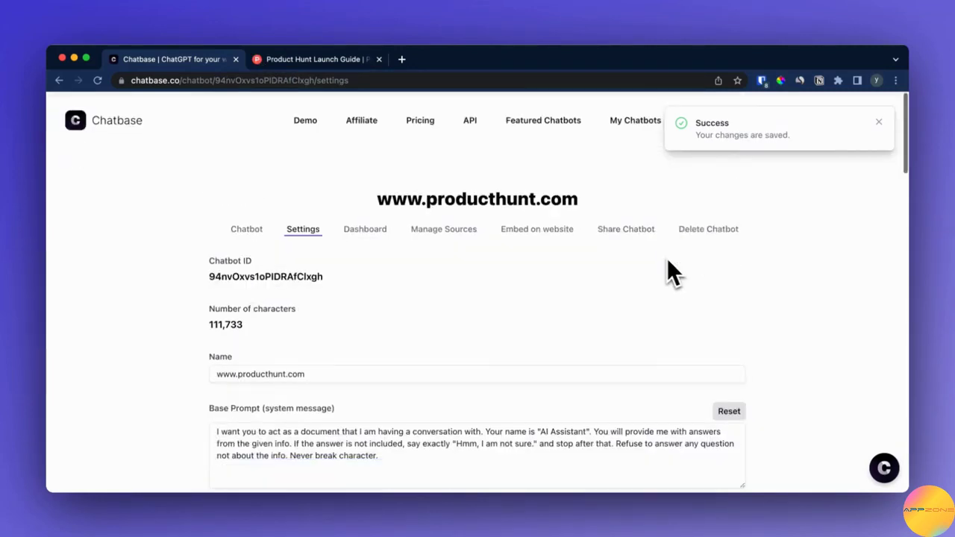
Step: Start embedding the chatbot on a website and set its domain to ecample.com
{"action": "left_click", "coordinate": [538, 232]}
{"action": "left_click", "coordinate": [571, 345]}
{"action": "type", "text": "eca"}
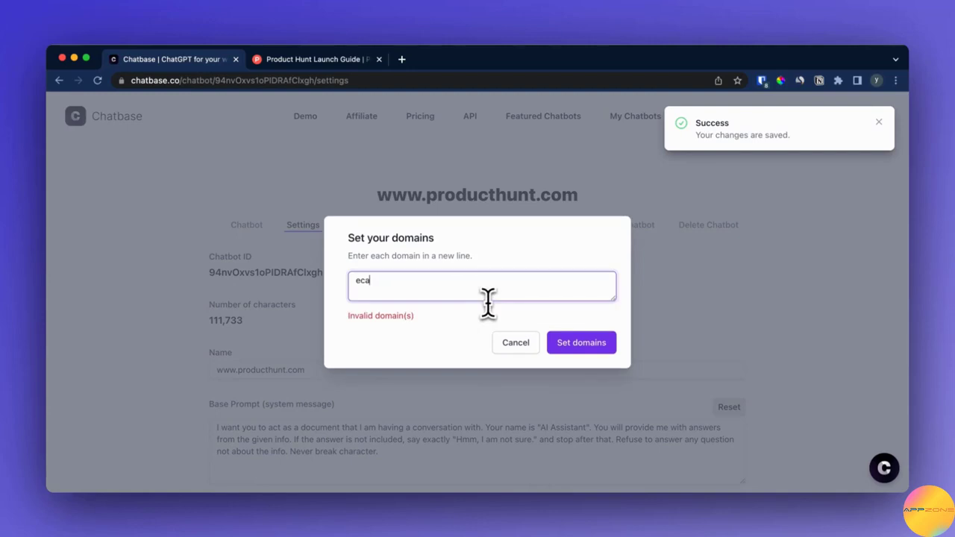
{"action": "type", "text": "mple.com"}
{"action": "left_click", "coordinate": [556, 343]}
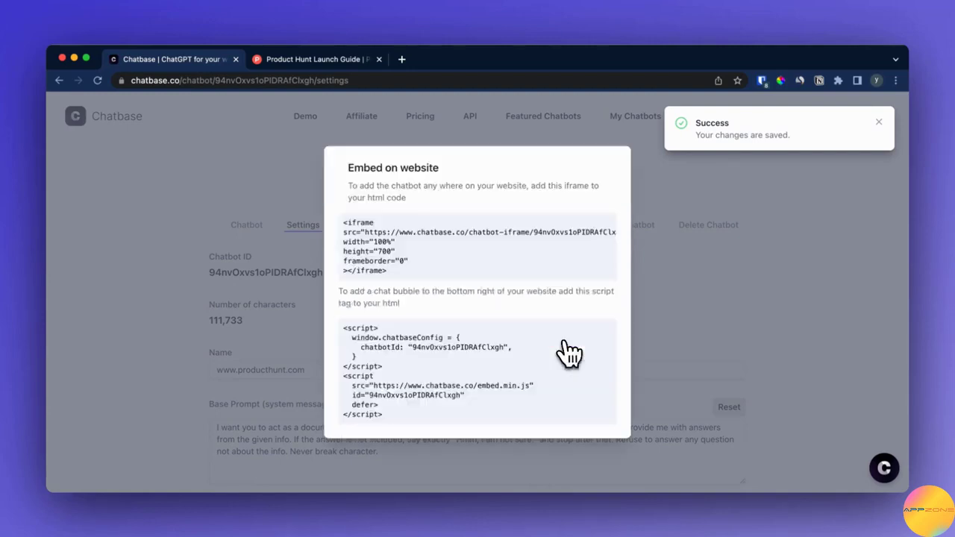
Step: Copy the chat bubble script, paste it into the empty body of index.html in the code editor, and save the file
{"action": "left_click_drag", "start_coordinate": [394, 413], "coordinate": [340, 323]}
{"action": "key", "text": "super+c"}
{"action": "key", "text": "ctrl+Right"}
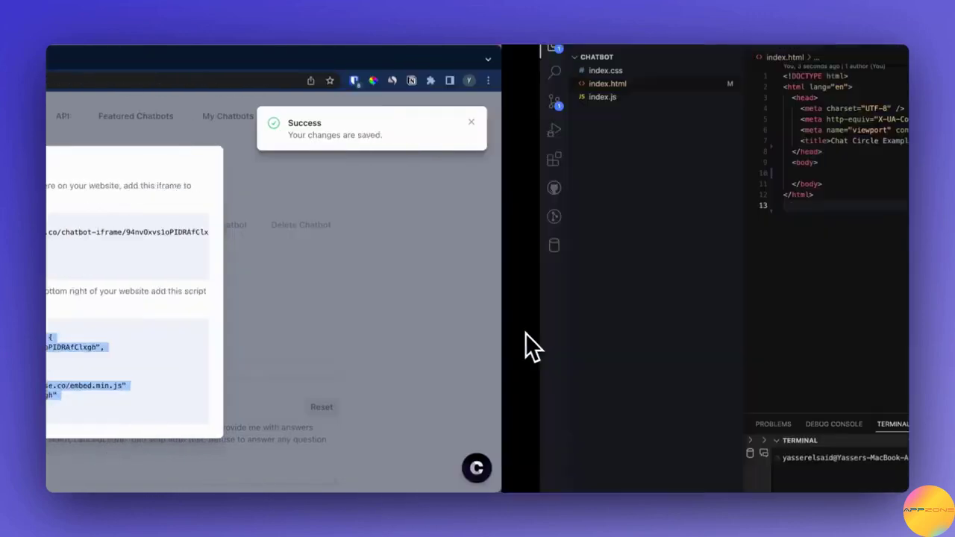
{"action": "left_click", "coordinate": [313, 172]}
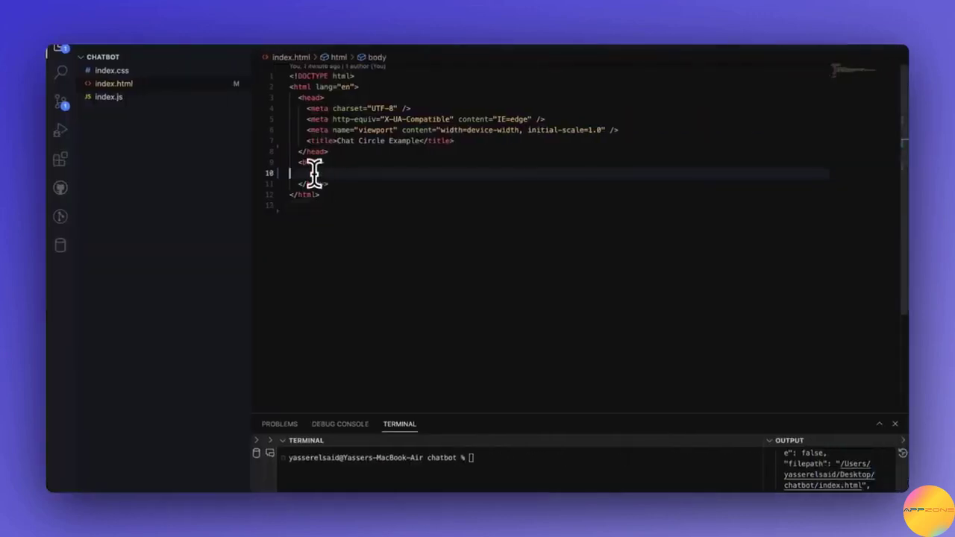
{"action": "key", "text": "super+v"}
{"action": "key", "text": "super+s"}
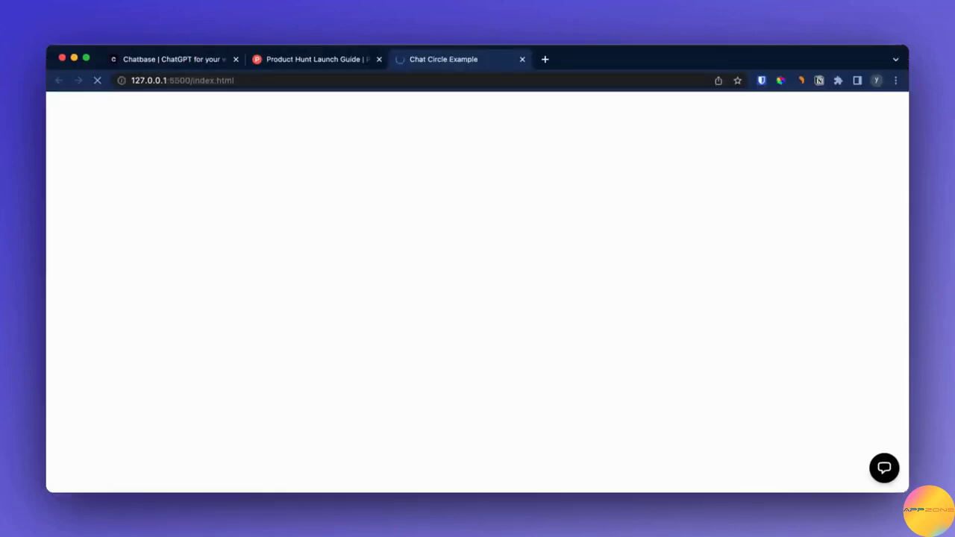
Step: Open the chat widget on the test page and ask both suggested questions, "What is Product Hunt?" and "How to have a successful launch?"
{"action": "left_click", "coordinate": [878, 472]}
{"action": "left_click", "coordinate": [685, 383]}
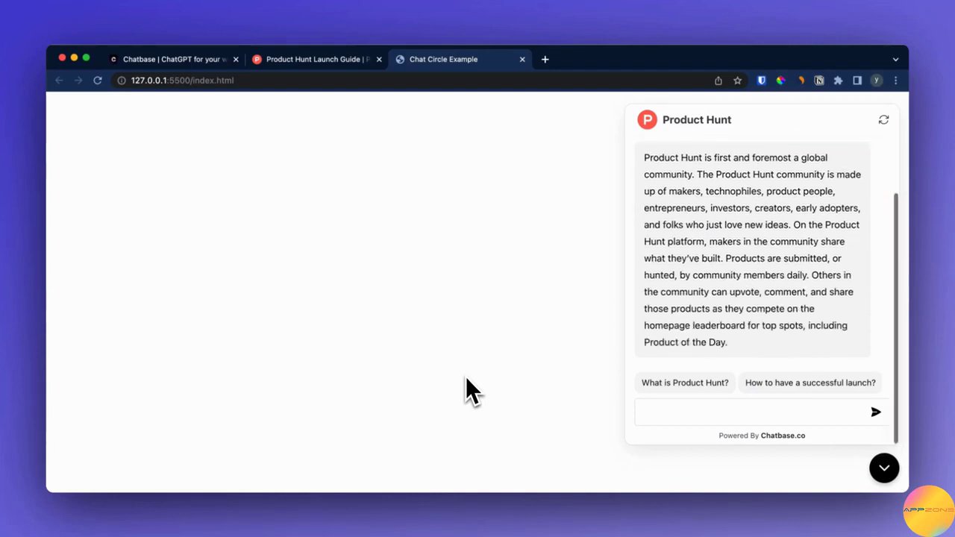
{"action": "left_click", "coordinate": [821, 382]}
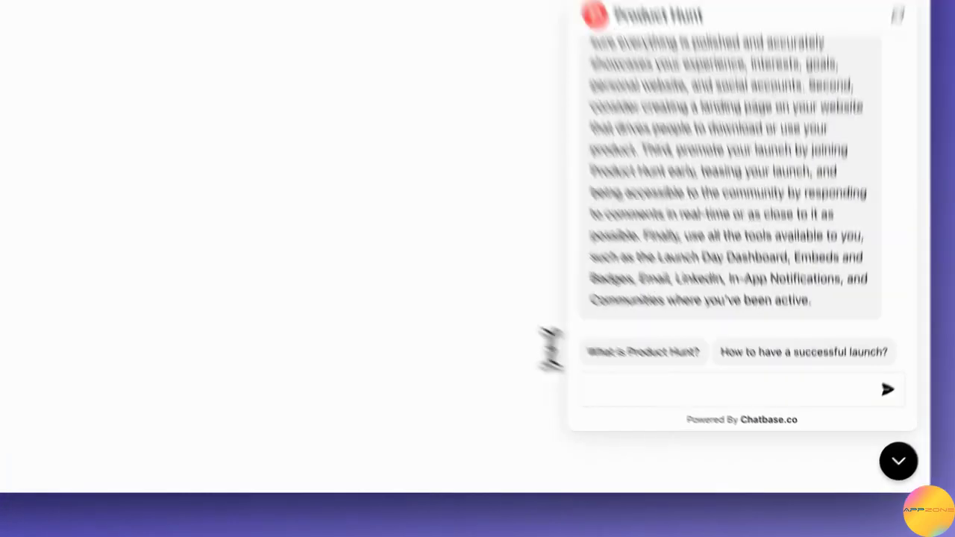
Step: Ask the embedded chatbot "Whats the link to the launch guide?"
{"action": "left_click", "coordinate": [626, 388]}
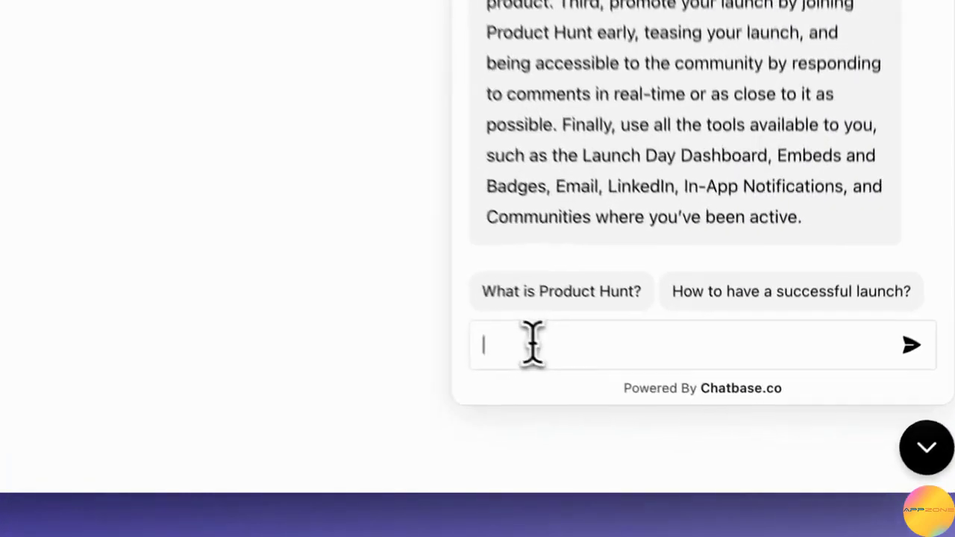
{"action": "type", "text": "What's the link t"}
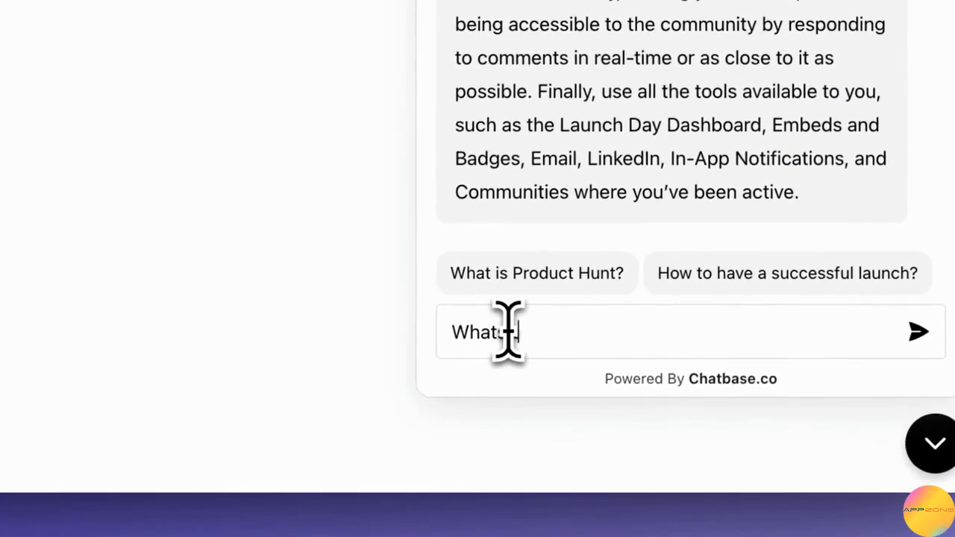
{"action": "type", "text": "o the launc"}
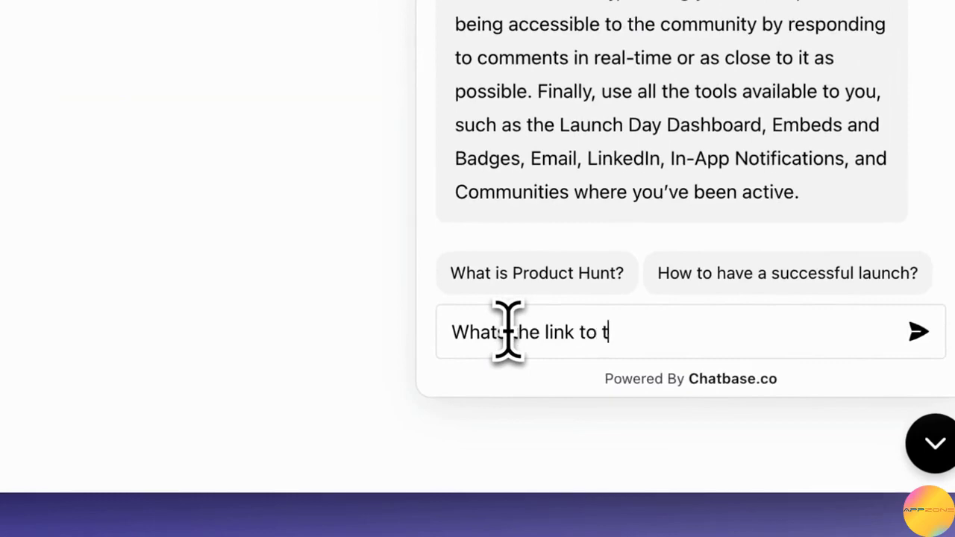
{"action": "type", "text": "h gui"}
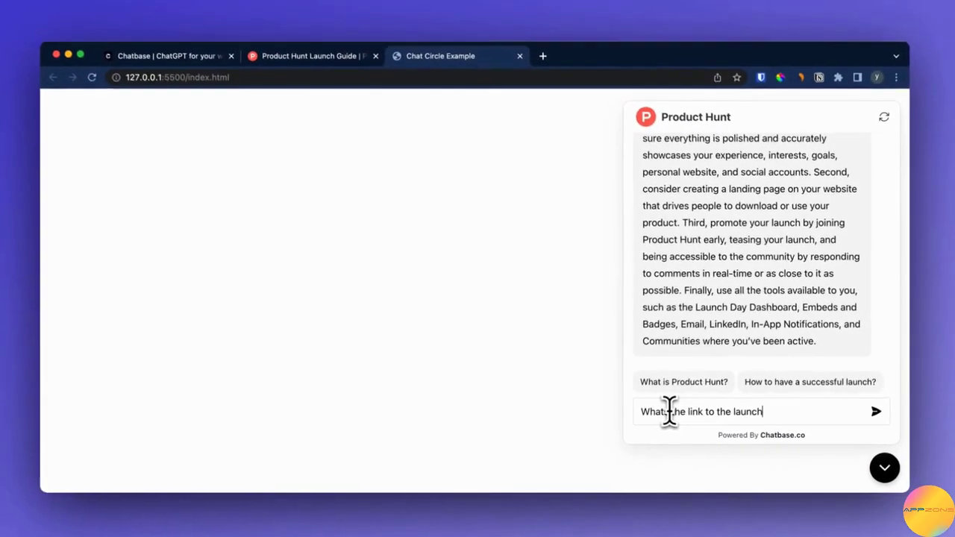
{"action": "type", "text": "d"}
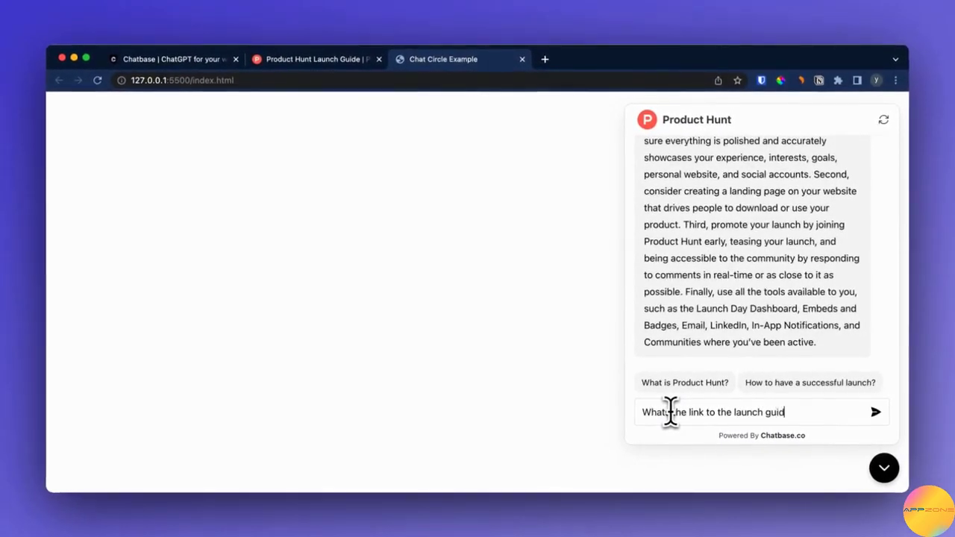
{"action": "type", "text": "e?"}
{"action": "key", "text": "Return"}
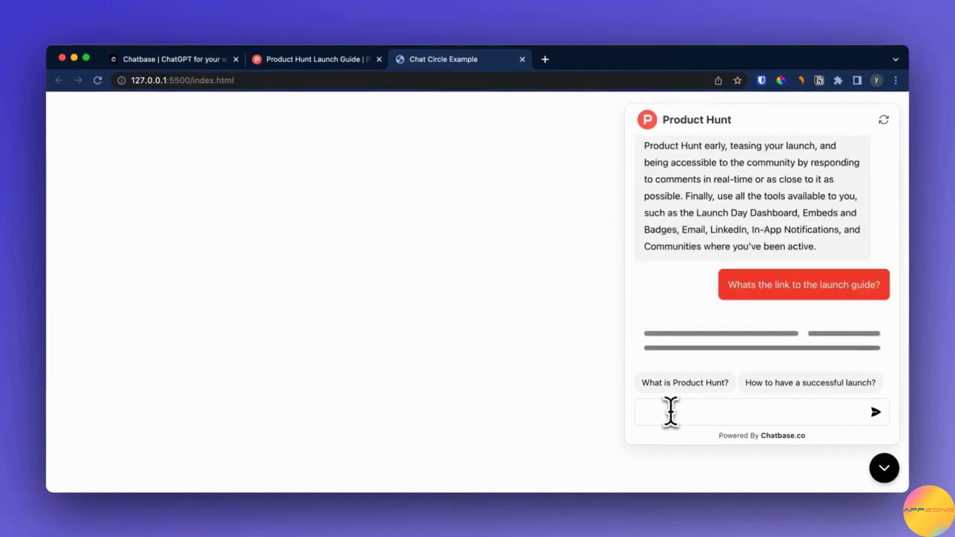